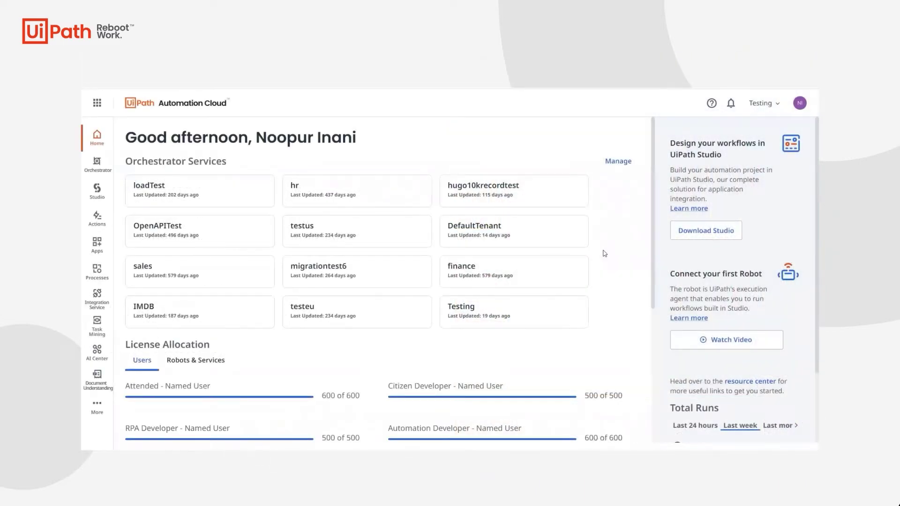
Open Task Mining from the cloud portal, dismiss the welcome tour, and start a new project.
click(98, 327)
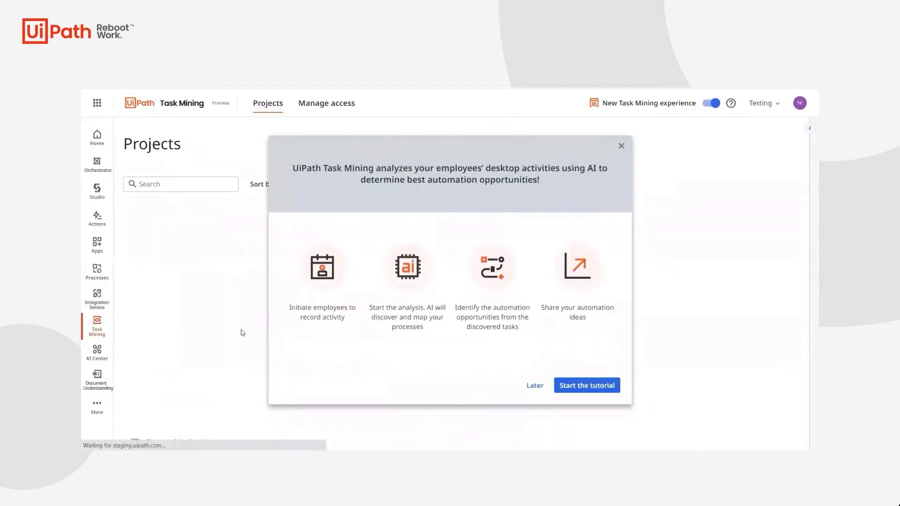
click(621, 145)
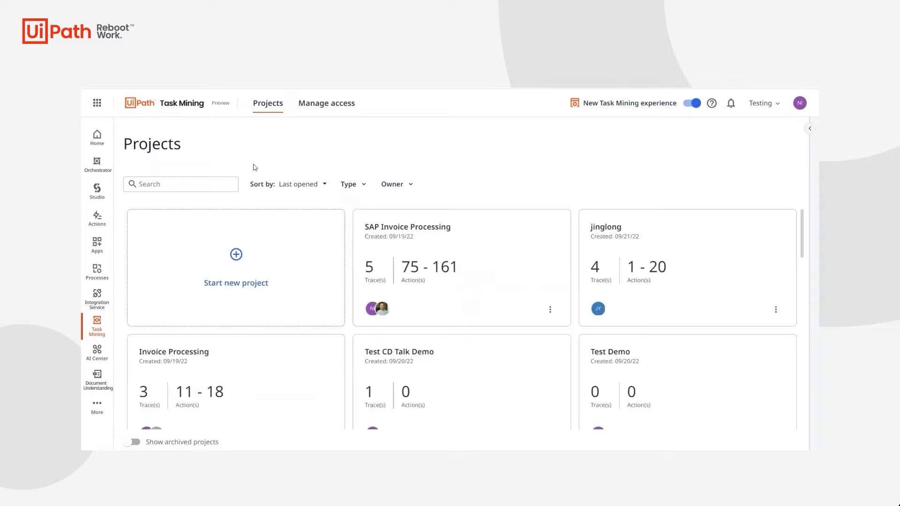
click(164, 281)
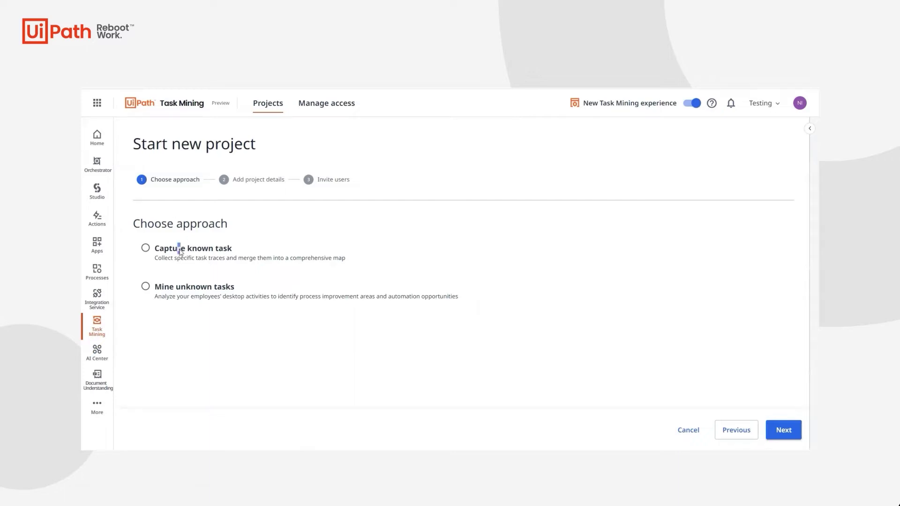
Choose Capture known task, naming the project 'Invoice Processes Jill' with description 'Processing of Invoices from AP team'.
click(145, 249)
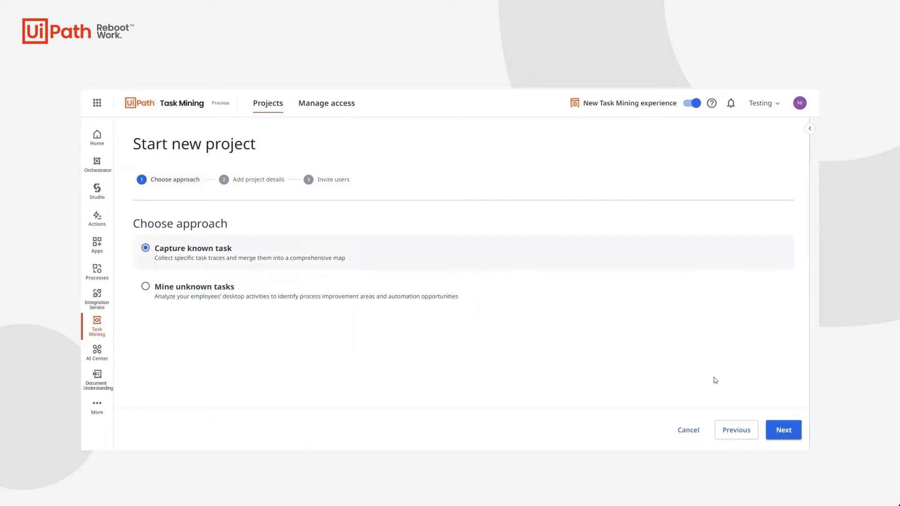
click(791, 432)
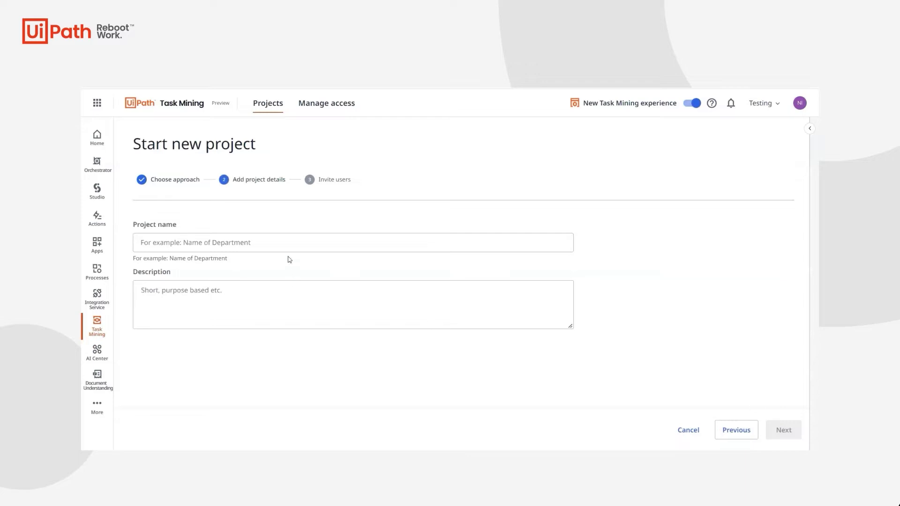
click(288, 244)
text(Invoice Processes Jill)
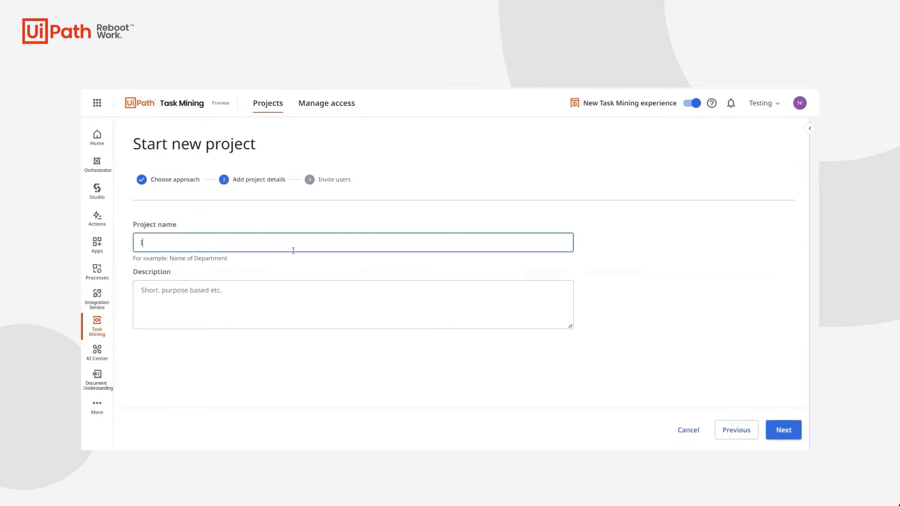
click(282, 314)
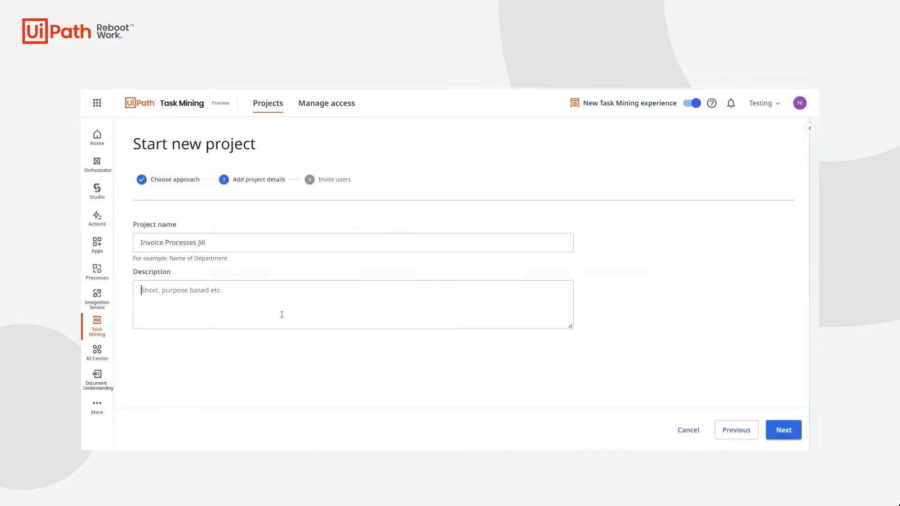
text(Processing of Invoices from AP team)
Invite one teammate found by name search and finish creating the project.
key(Tab)
key(Tab)
key(Tab)
key(Return)
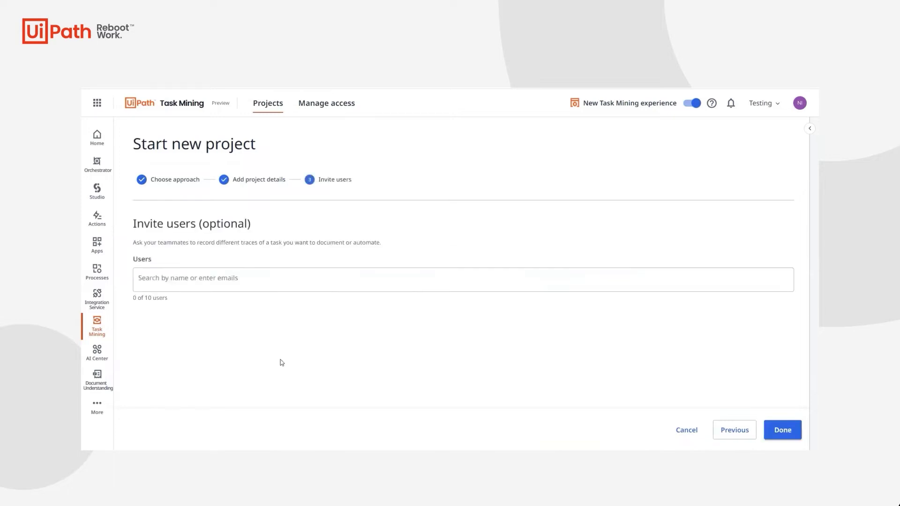
click(245, 286)
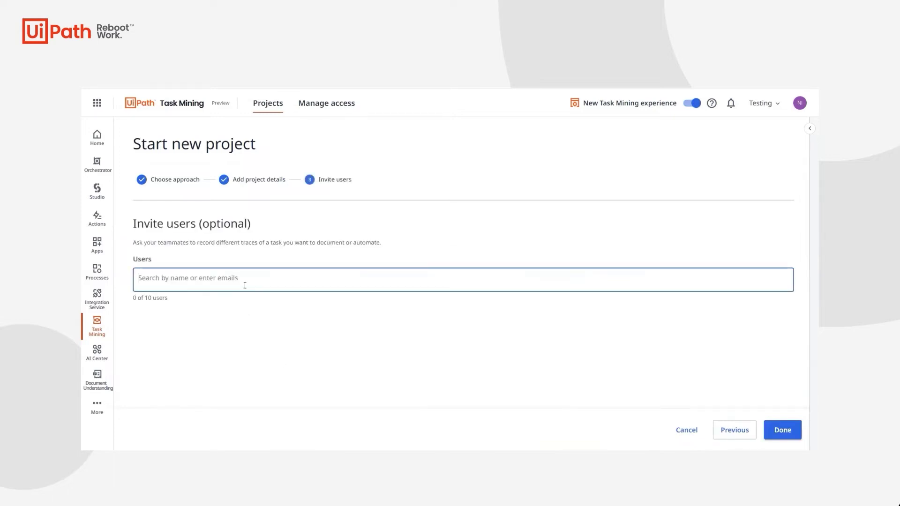
text(noopur)
click(235, 300)
click(776, 430)
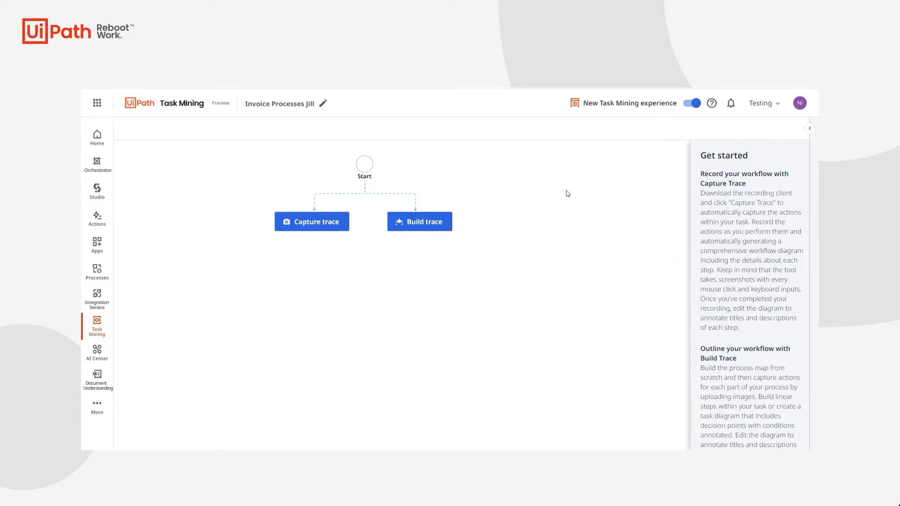
Launch the Assisted Task Mining recorder via Capture trace, then switch to the SAP Invoice Processing project.
click(316, 224)
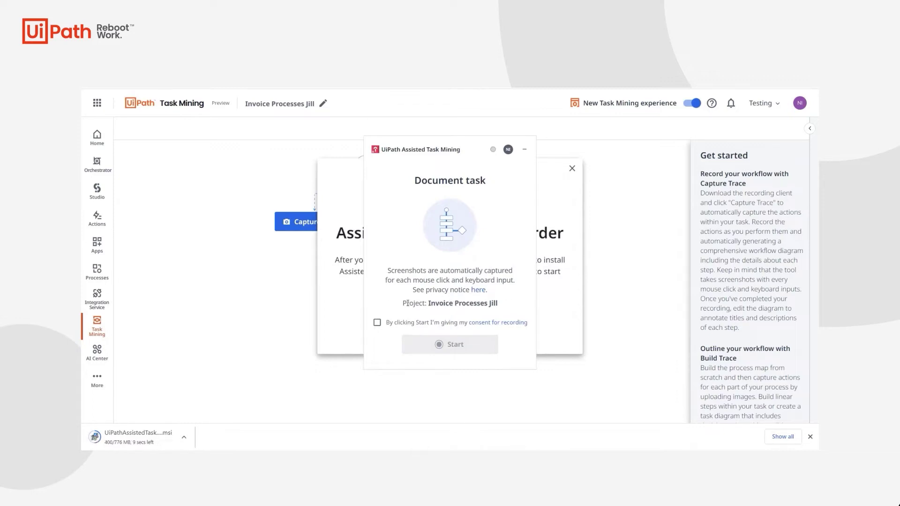
drag(403, 303, 502, 305)
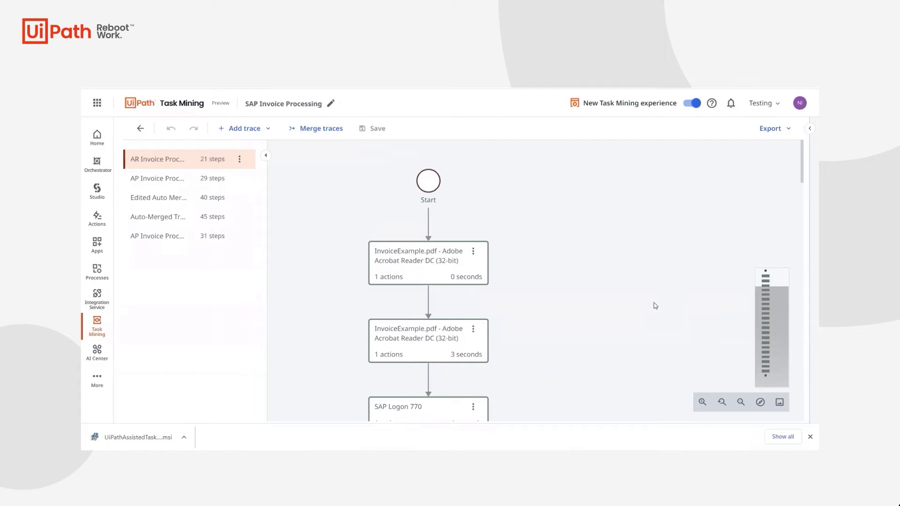
Show step screenshots, jump to Enter Customer Invoice on the minimap, then display the 29-step AP trace.
click(779, 402)
scroll(542, 303, down, 2)
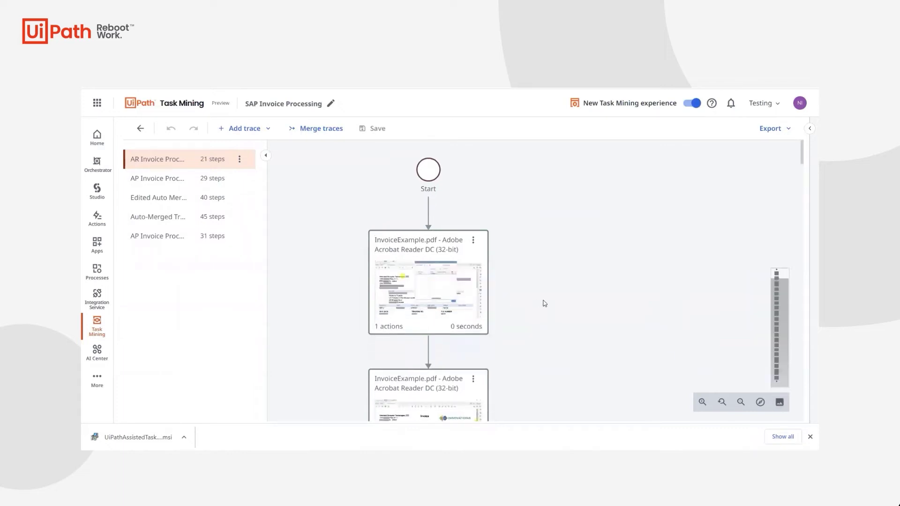
click(774, 336)
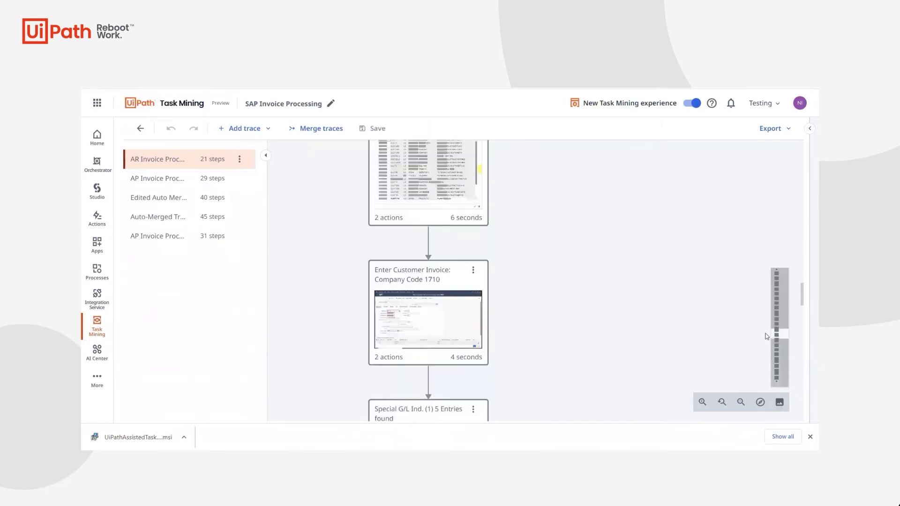
click(146, 178)
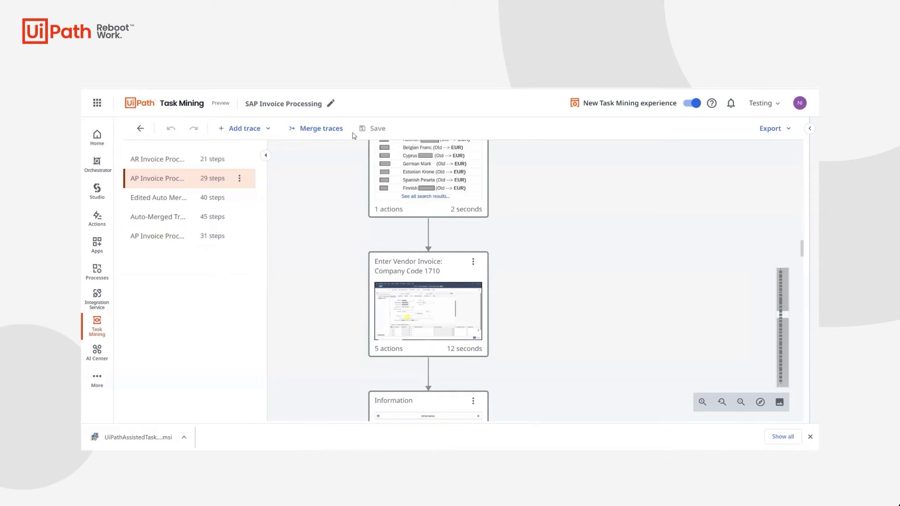
Tick AR Invoice Processing under Merge traces, then close the dialog without merging.
click(317, 128)
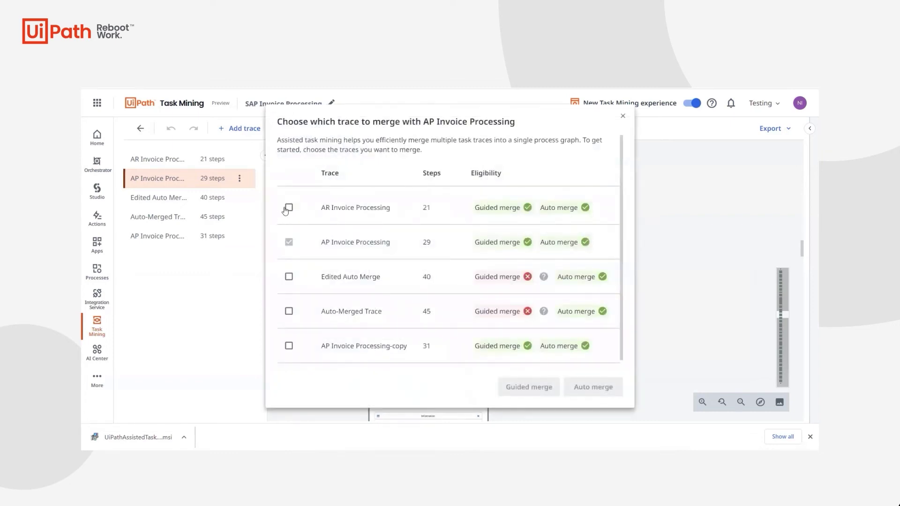
click(286, 209)
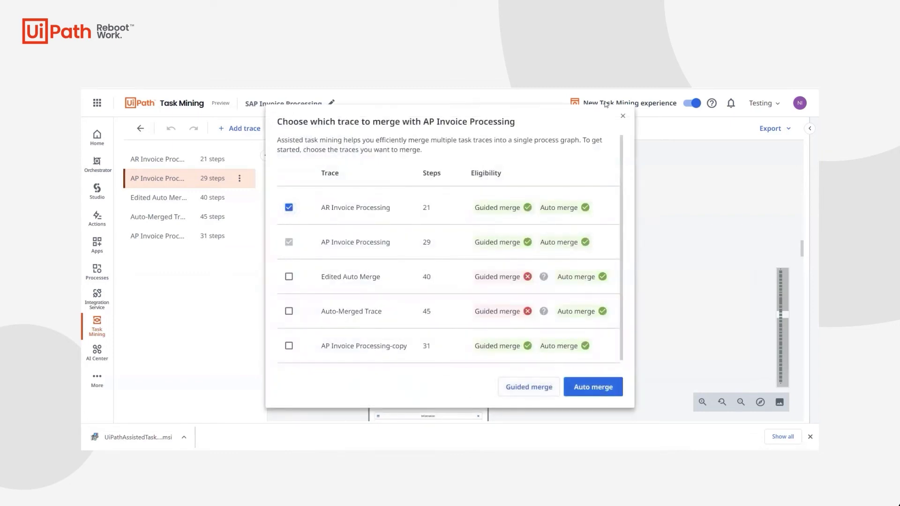
click(623, 117)
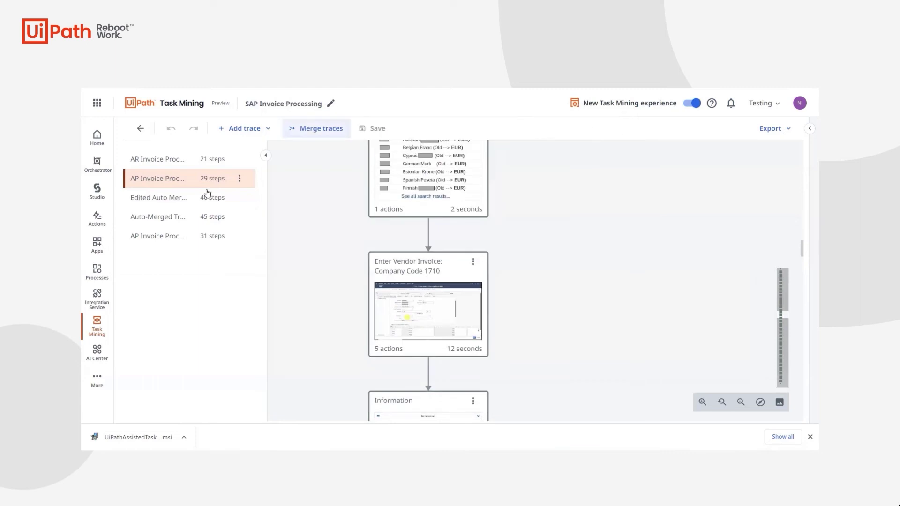
Display the 45-step Auto-Merged Trace, scroll through its graph, and view the Add trace options.
click(139, 222)
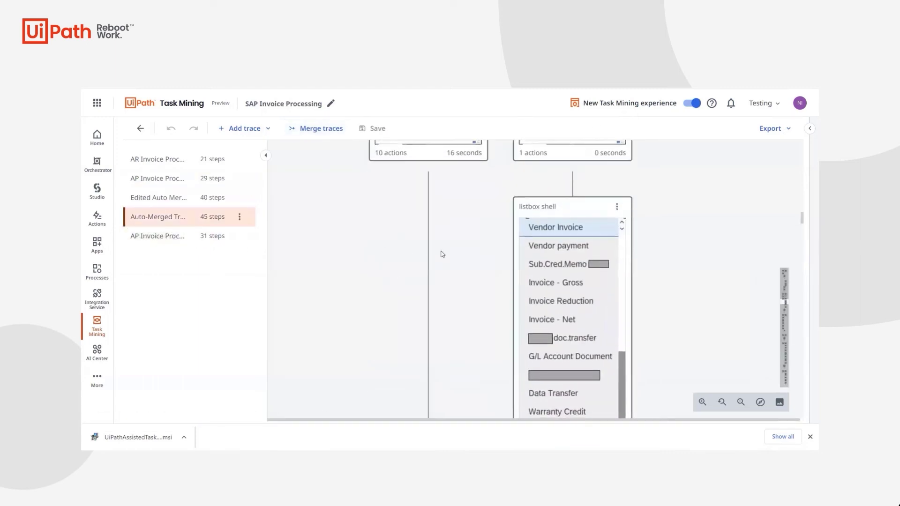
scroll(440, 254, up, 15)
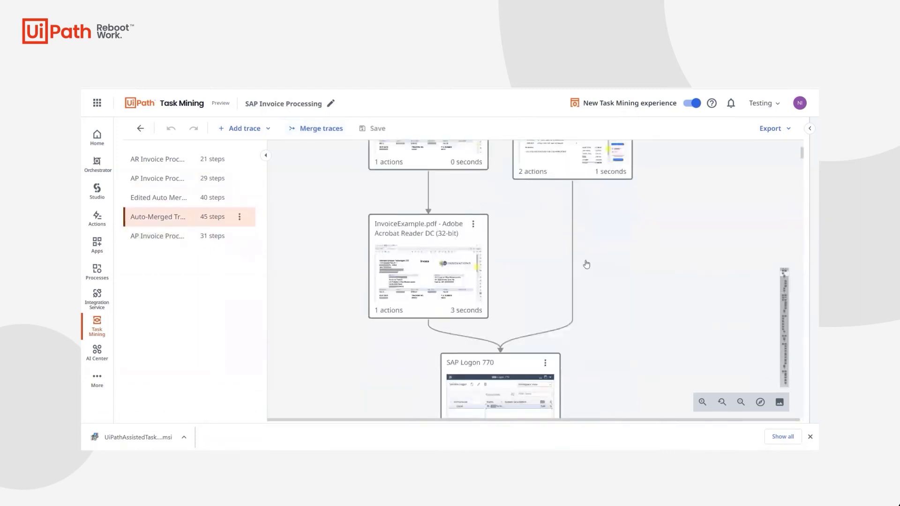
scroll(587, 264, up, 4)
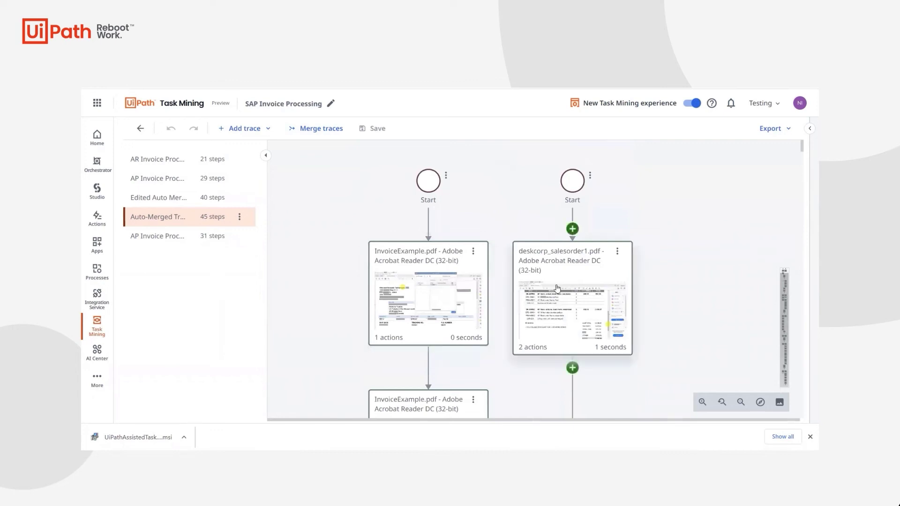
scroll(560, 305, down, 7)
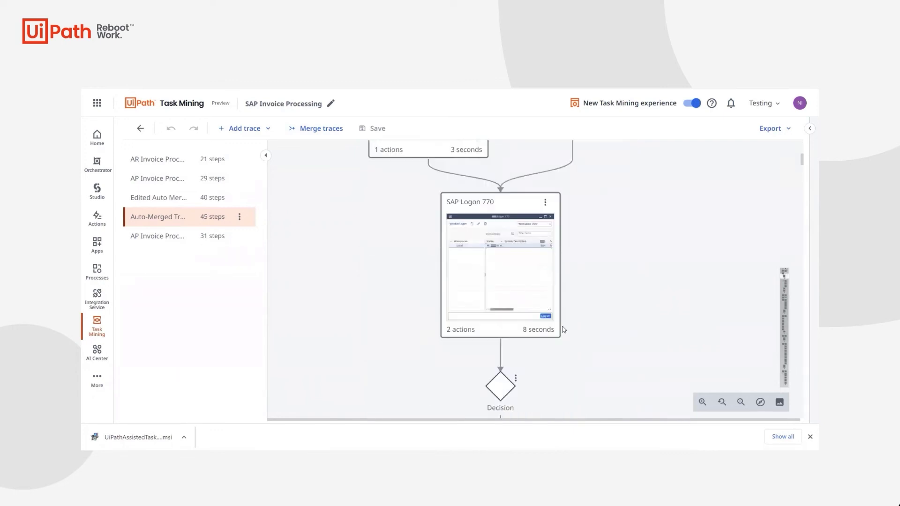
scroll(539, 318, down, 5)
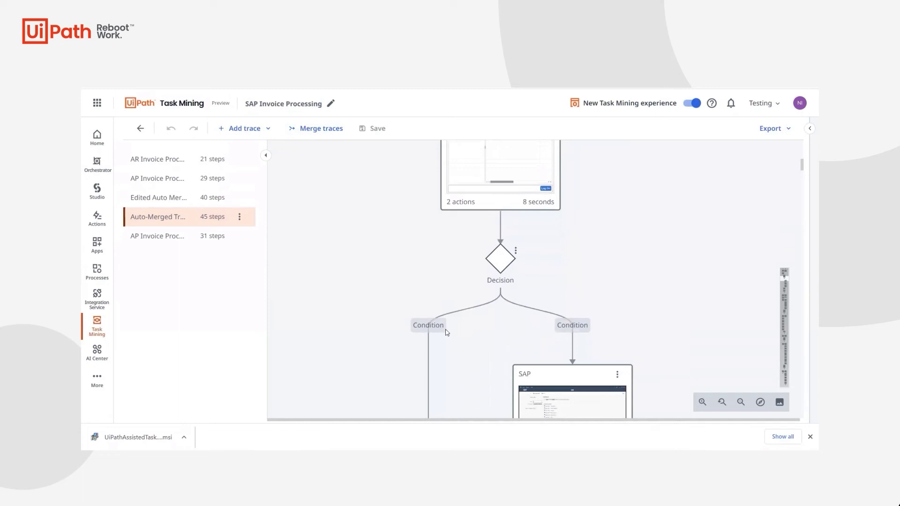
scroll(446, 332, down, 8)
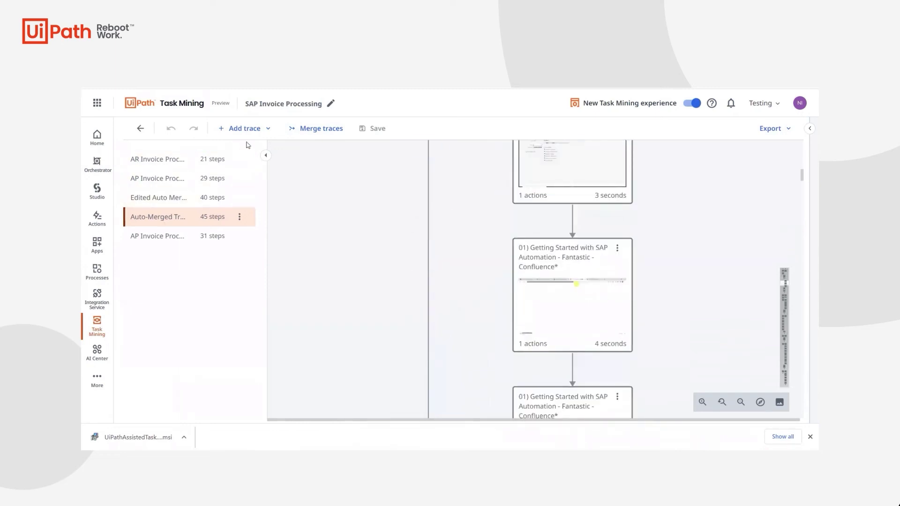
click(269, 131)
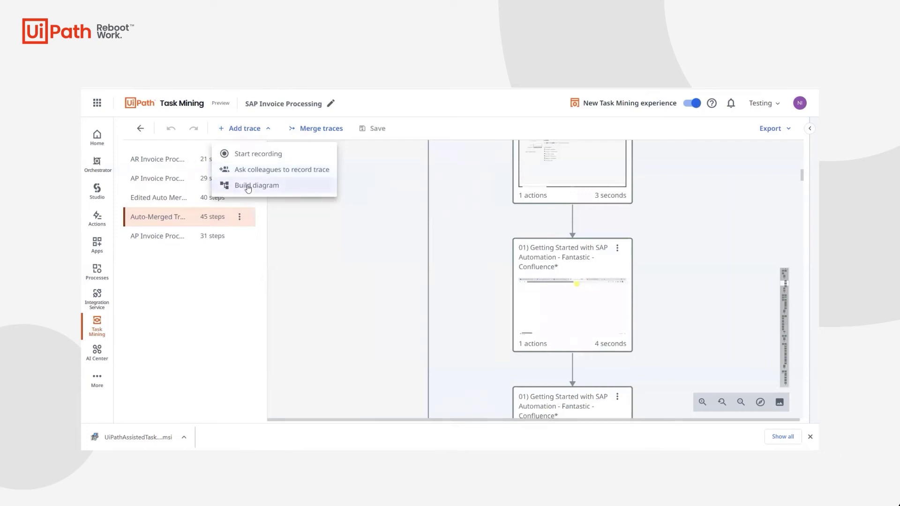
Close the Add trace menu and list the Auto-Merged Trace export formats: Word, UiPath Studio, PNG, JPEG.
click(221, 353)
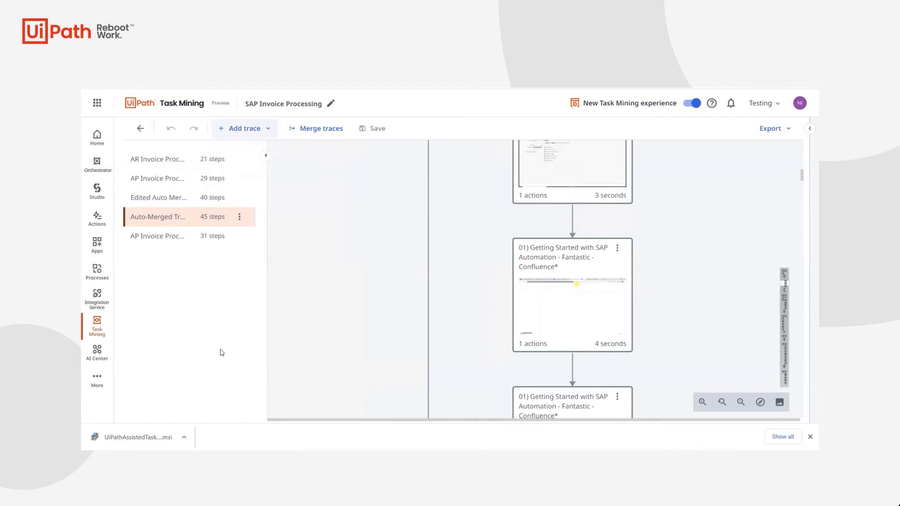
scroll(513, 328, down, 5)
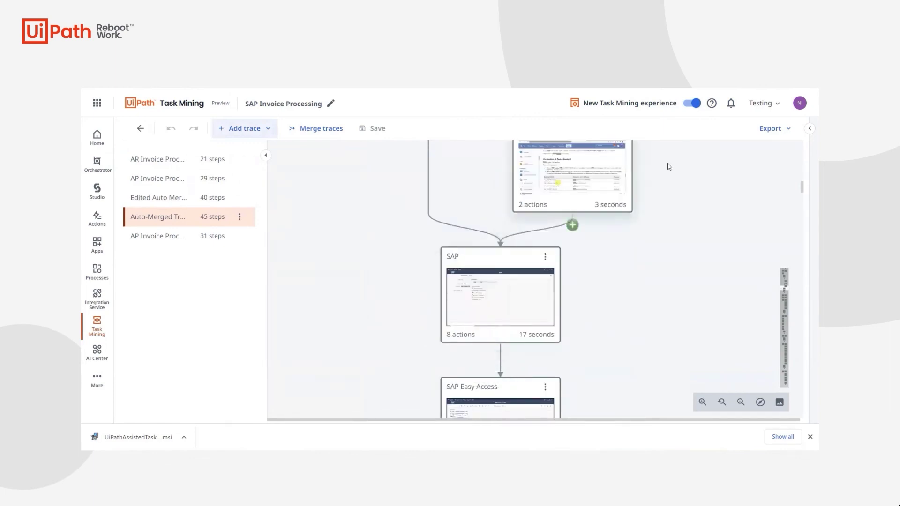
click(770, 128)
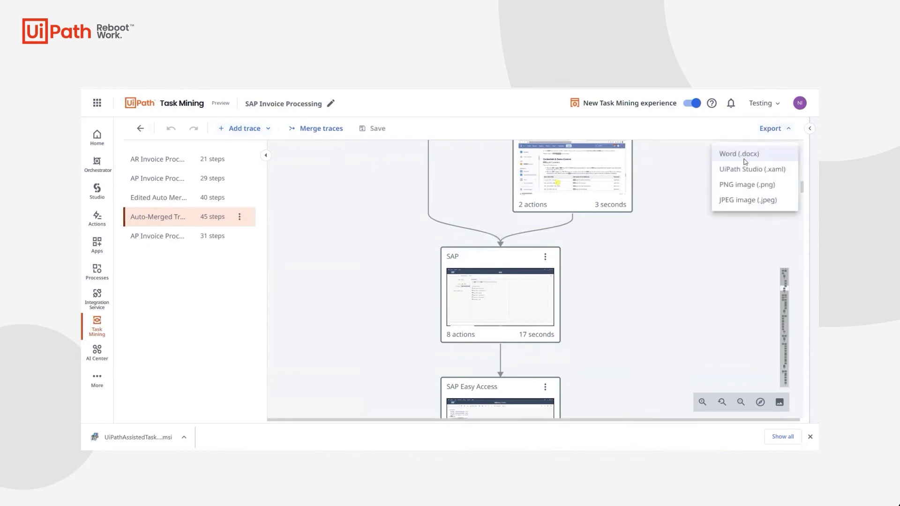